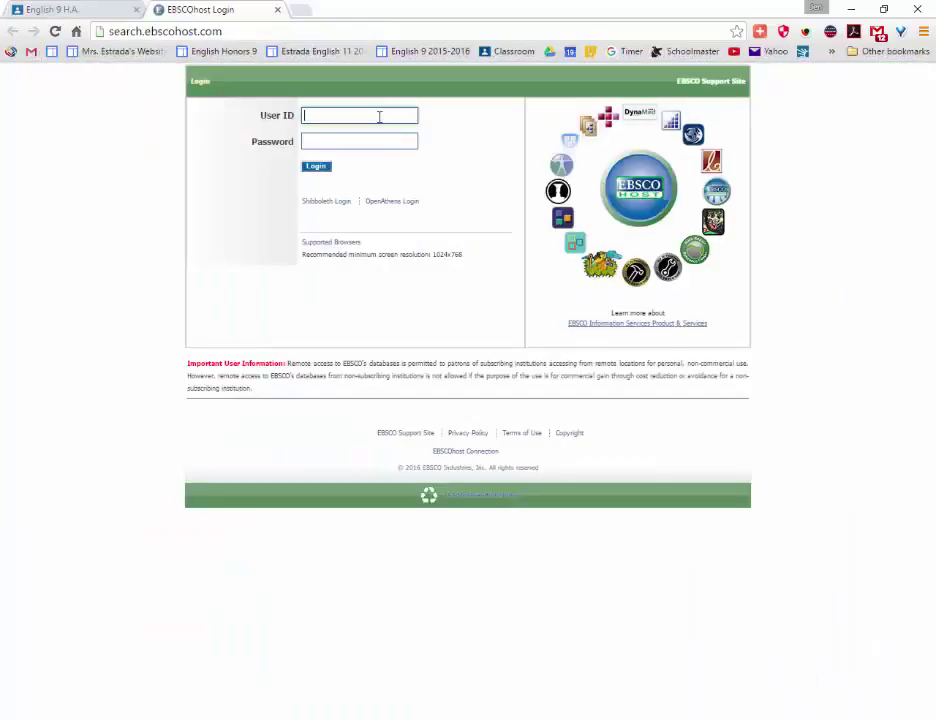
Log in to EBSCOhost with the school's user ID and password.
text(chinohi)
key(Tab)
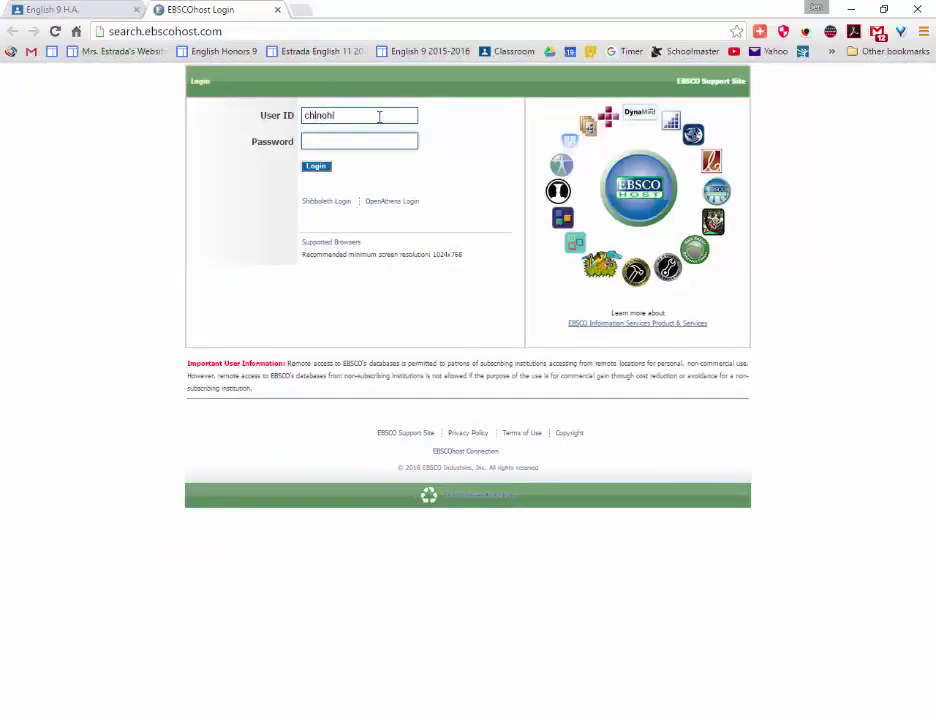
text(ebsco)
key(Return)
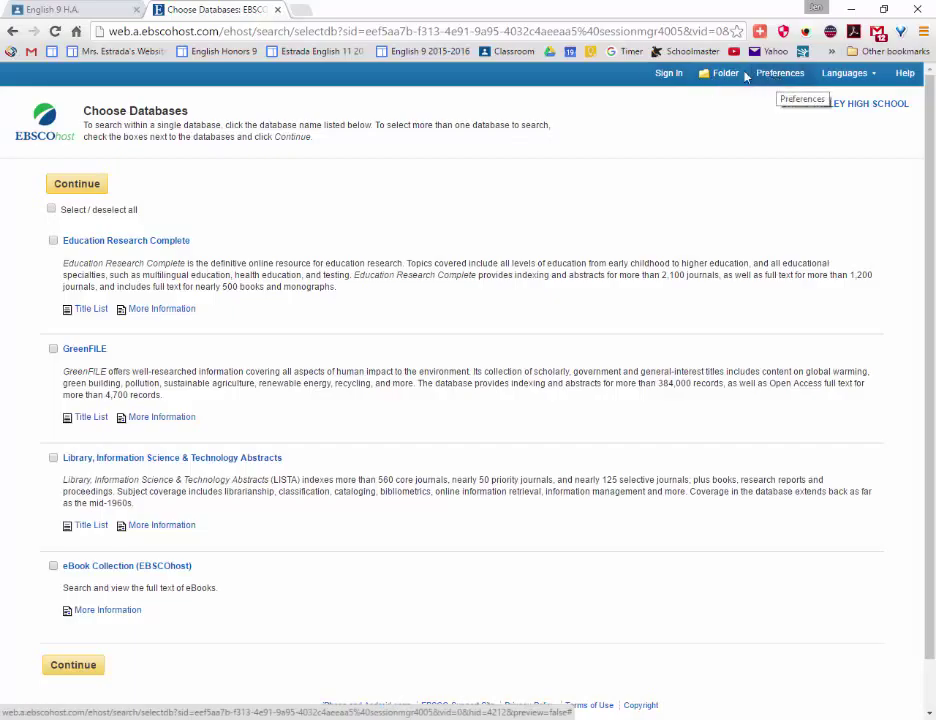
Sign in to the personal account, select all four databases and continue to Basic Search.
click(668, 76)
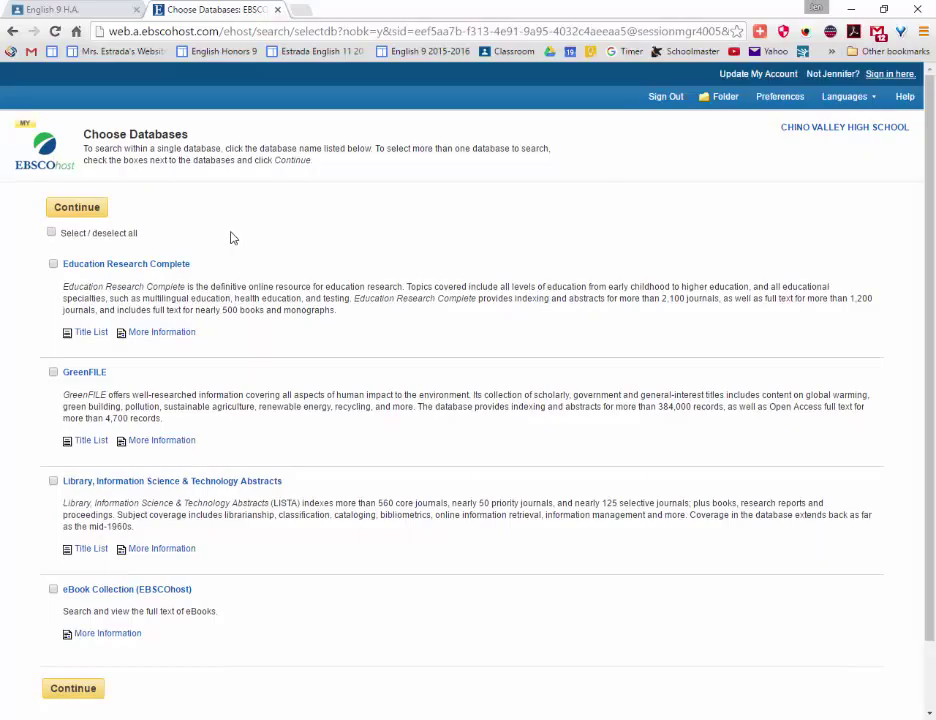
click(51, 232)
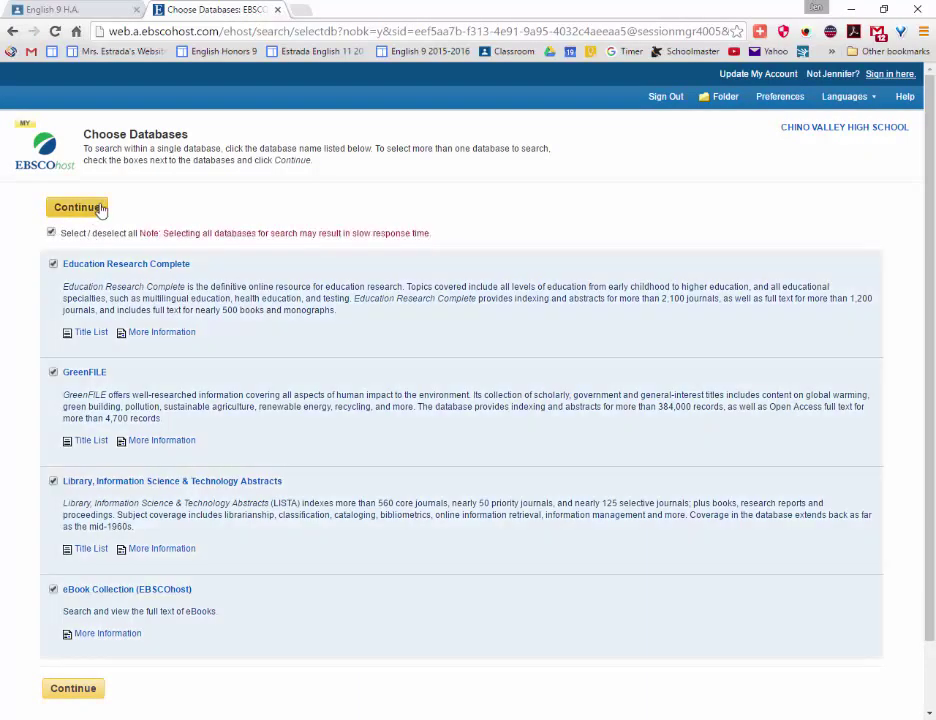
click(77, 207)
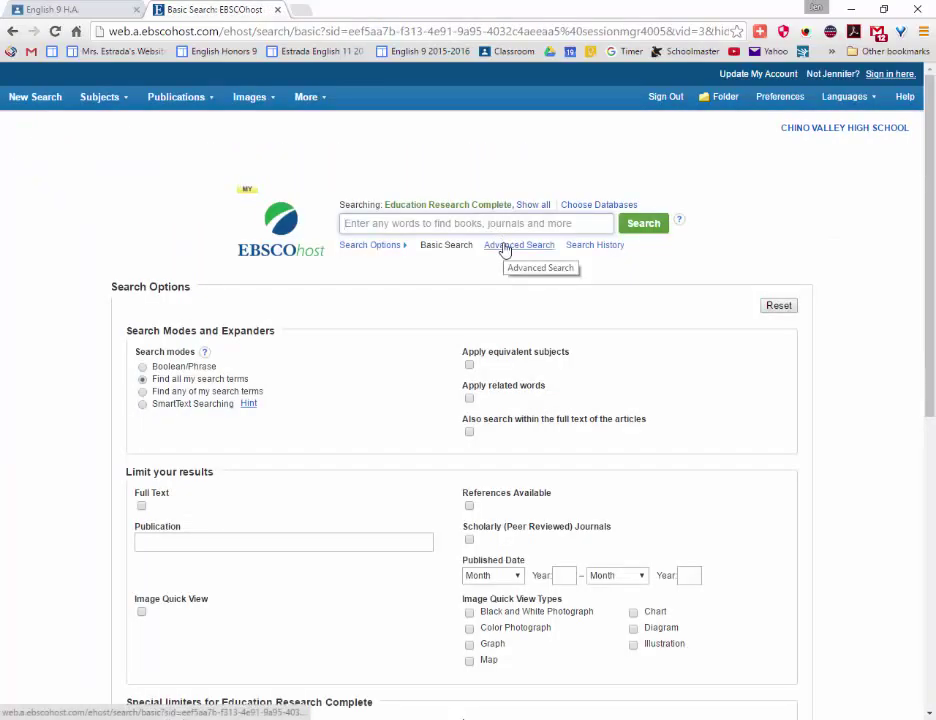
Switch to Advanced Search and look over its search modes and result limiters.
click(505, 247)
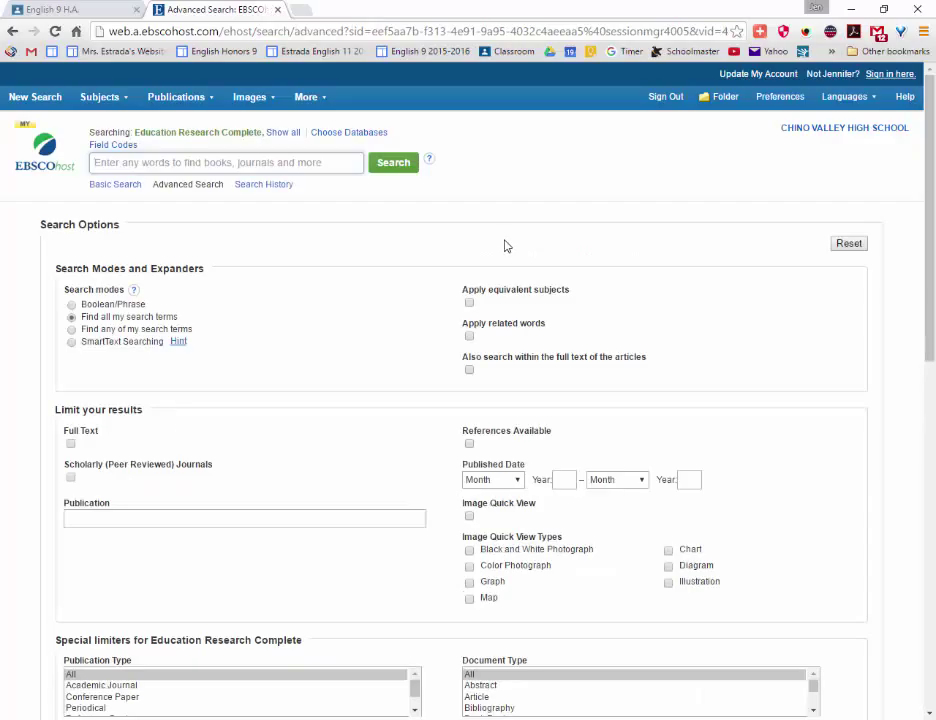
scroll(397, 416, down, 2)
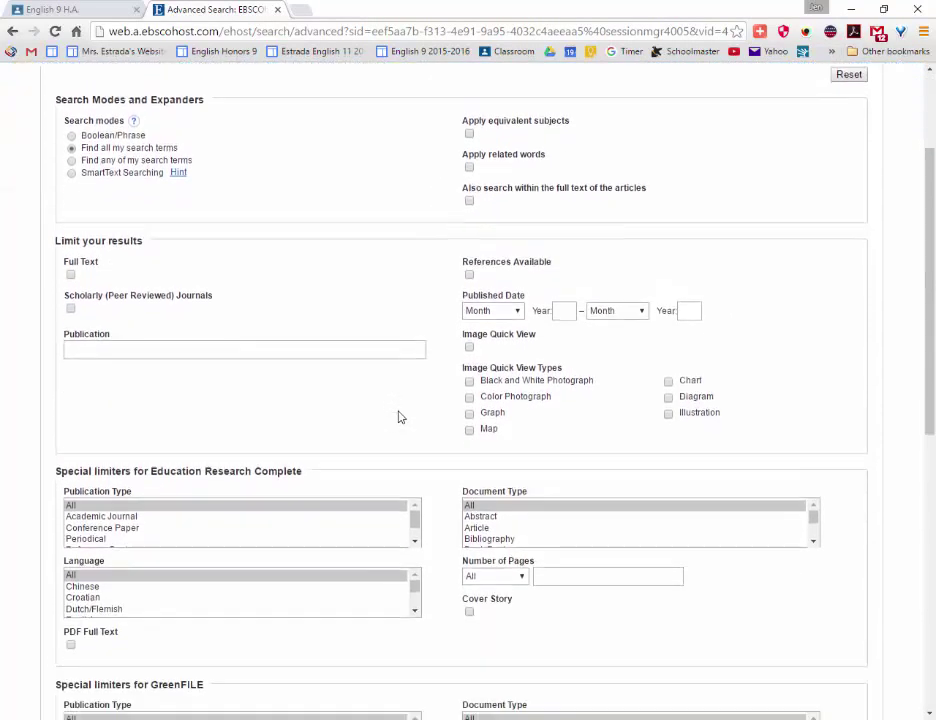
scroll(399, 413, down, 3)
scroll(399, 240, up, 4)
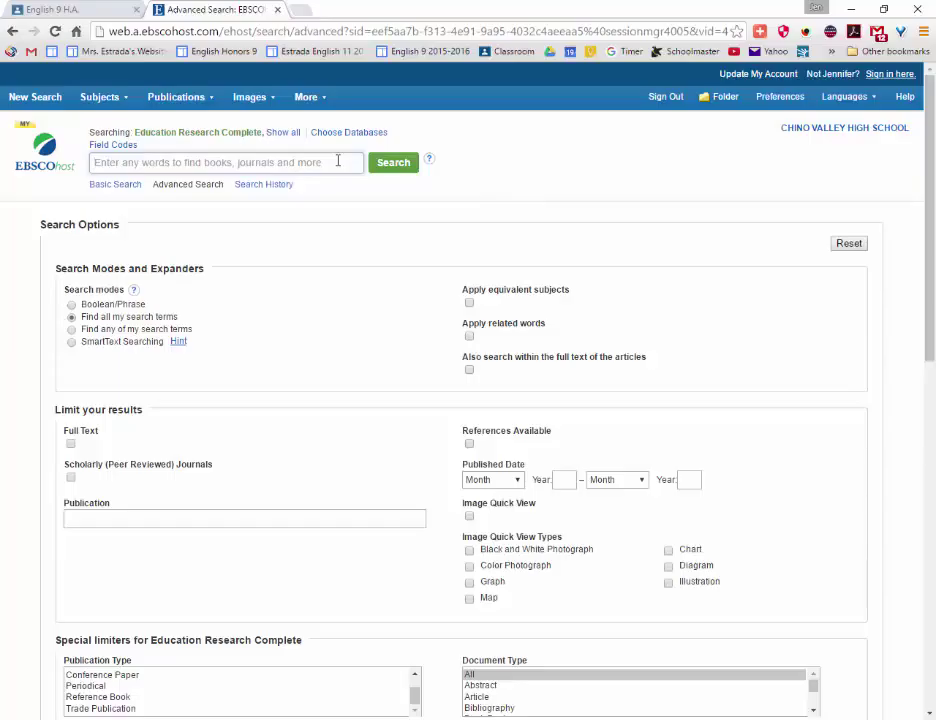
Enter the query 'uyghur OR uighur' in the search box, removing the trailing AND.
text(uyg)
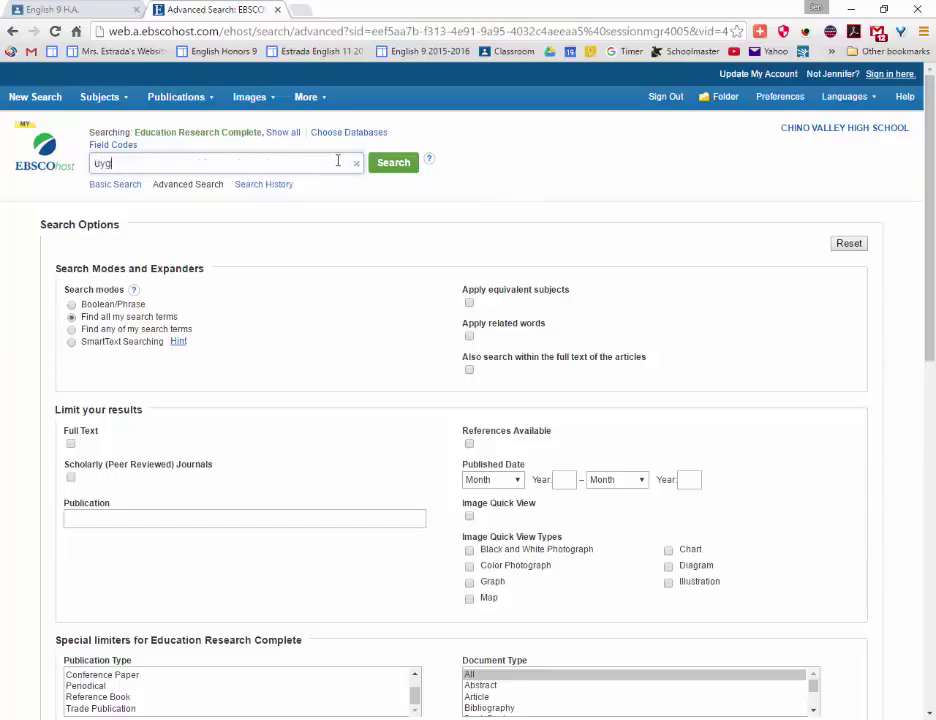
text(hur OR)
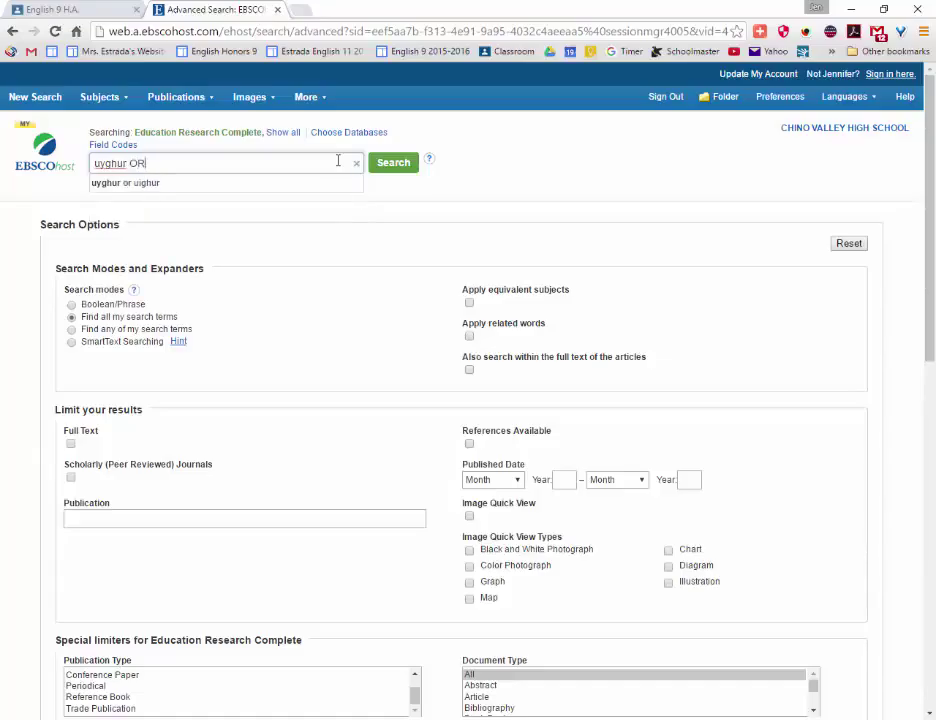
text( uighur AND)
key(BackSpace)
key(BackSpace)
key(BackSpace)
key(BackSpace)
Run the search (63 results), then limit to Full Text and Scholarly (Peer Reviewed) Journals, leaving 5 articles.
click(396, 163)
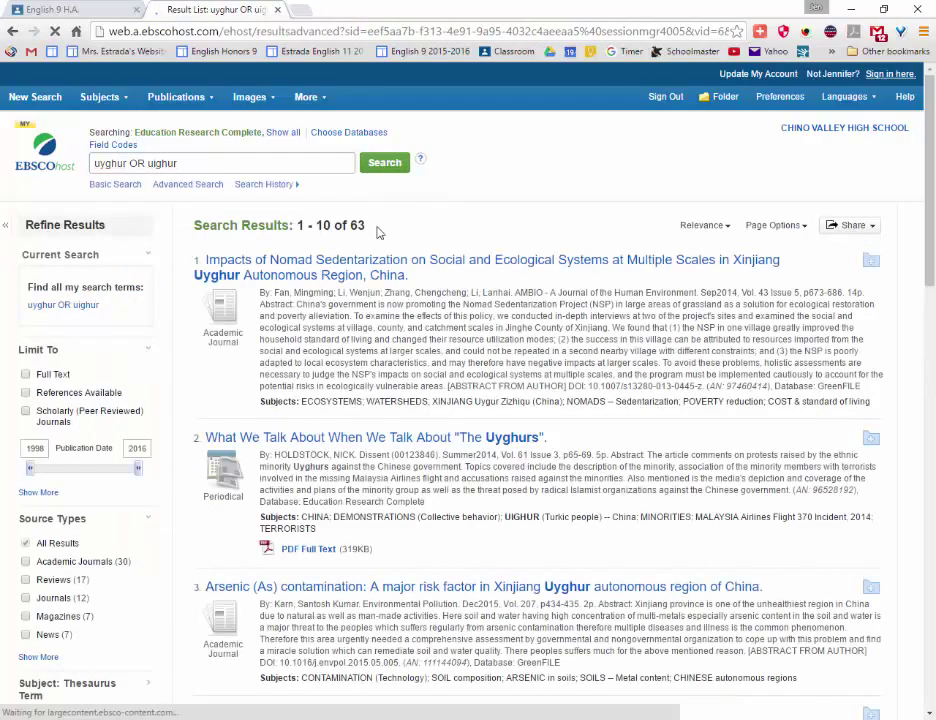
drag(366, 226, 295, 229)
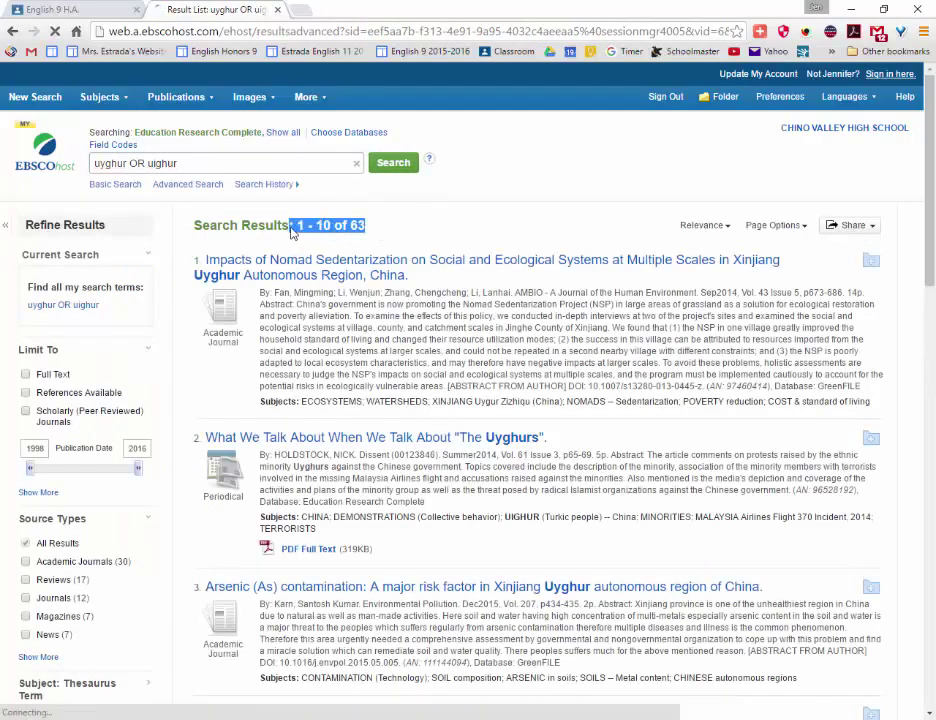
click(26, 375)
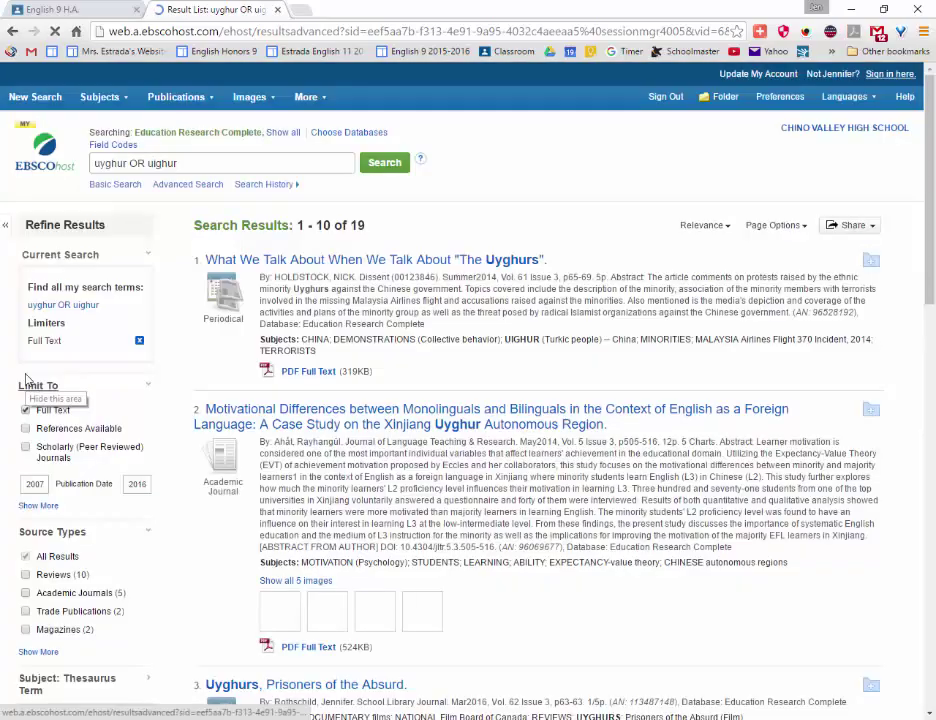
click(27, 448)
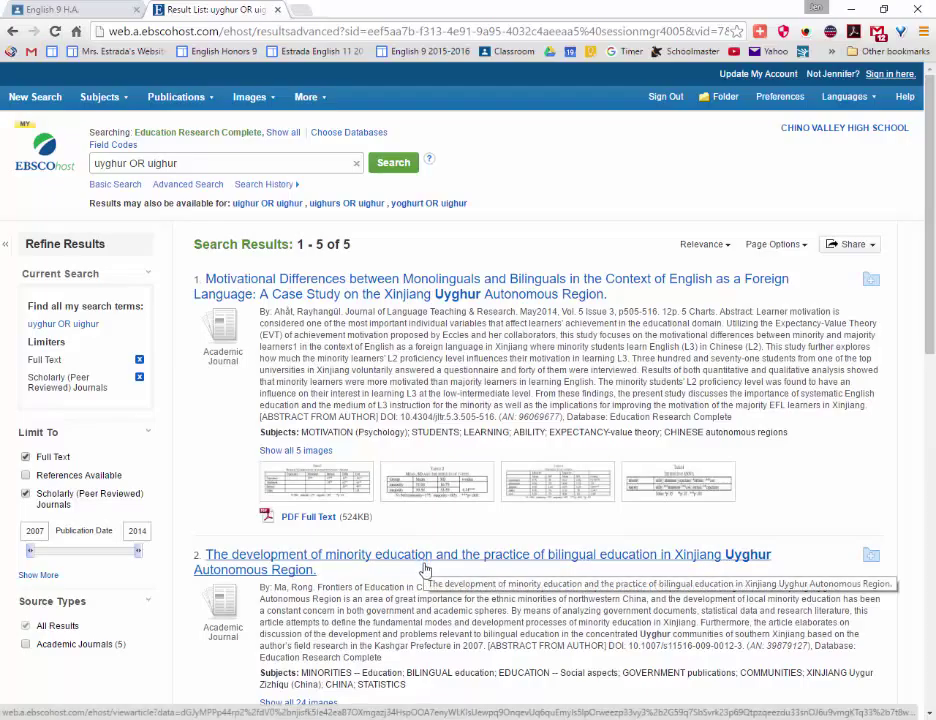
scroll(424, 569, down, 6)
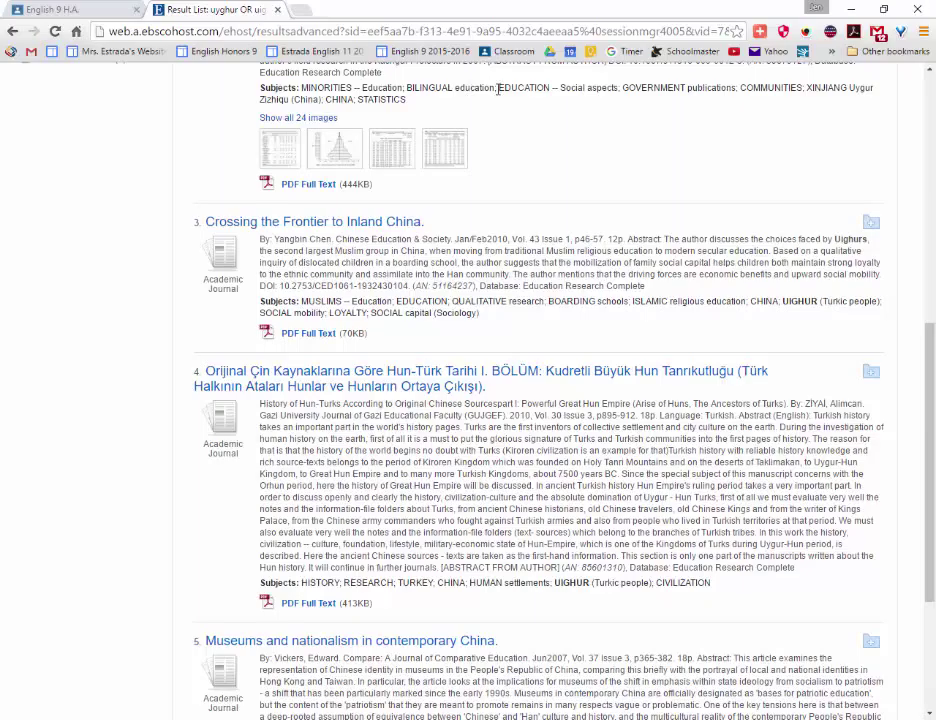
scroll(497, 90, up, 6)
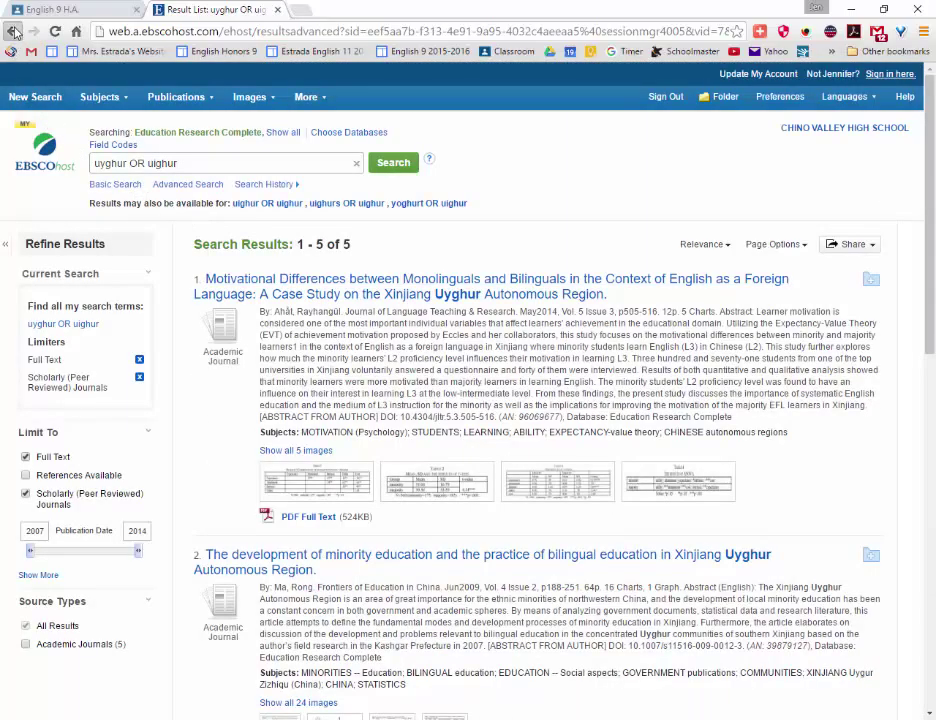
Return to the 19 Full Text–only results and scroll through the list.
click(14, 32)
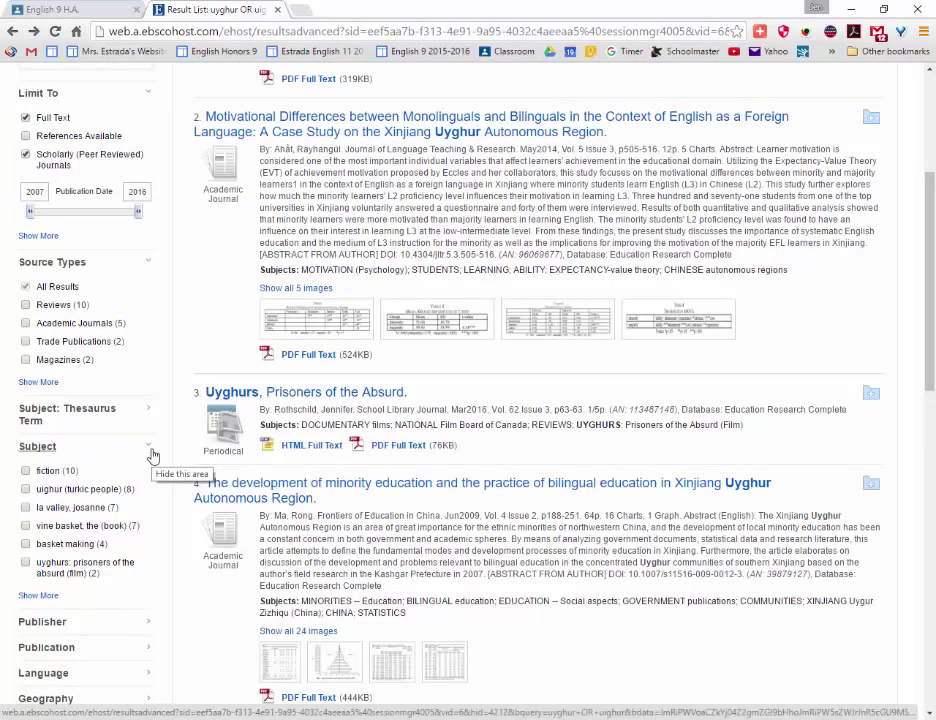
click(122, 651)
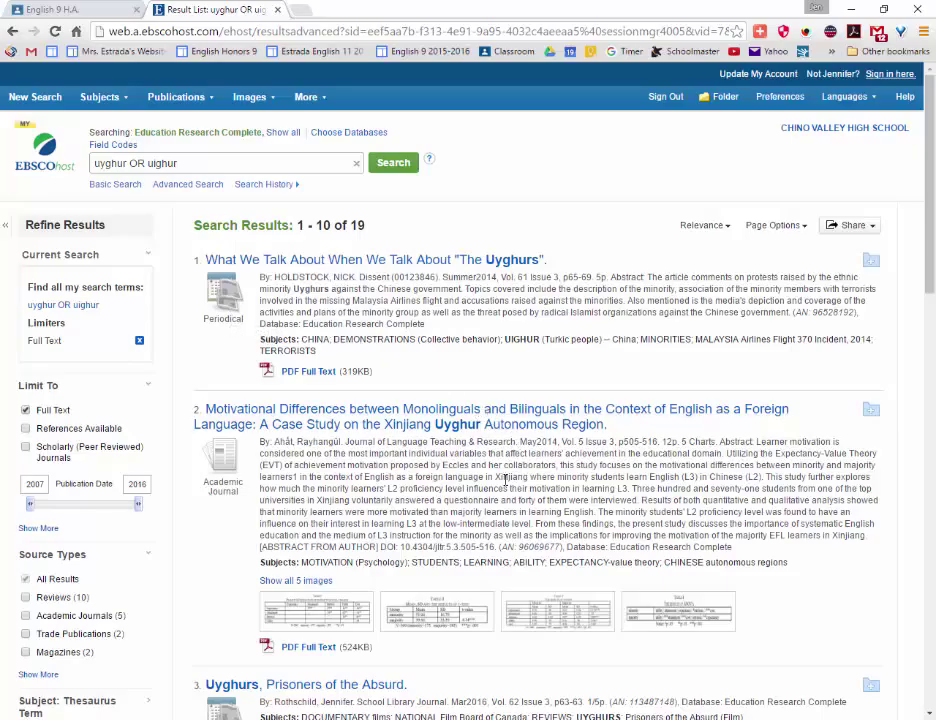
scroll(501, 495, down, 5)
scroll(501, 495, down, 5)
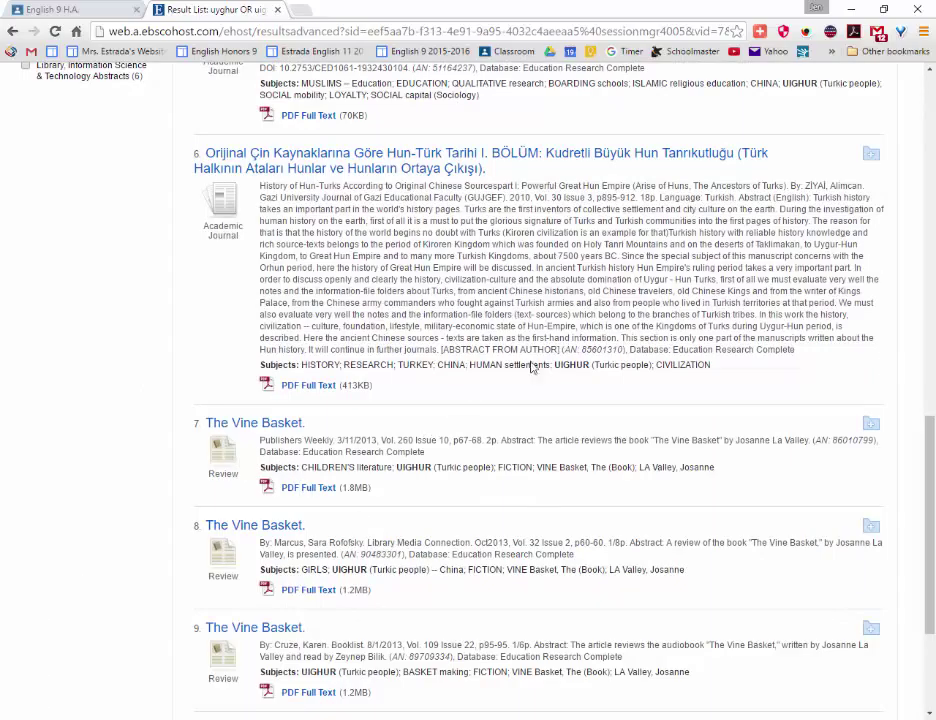
scroll(660, 268, up, 7)
scroll(660, 268, up, 3)
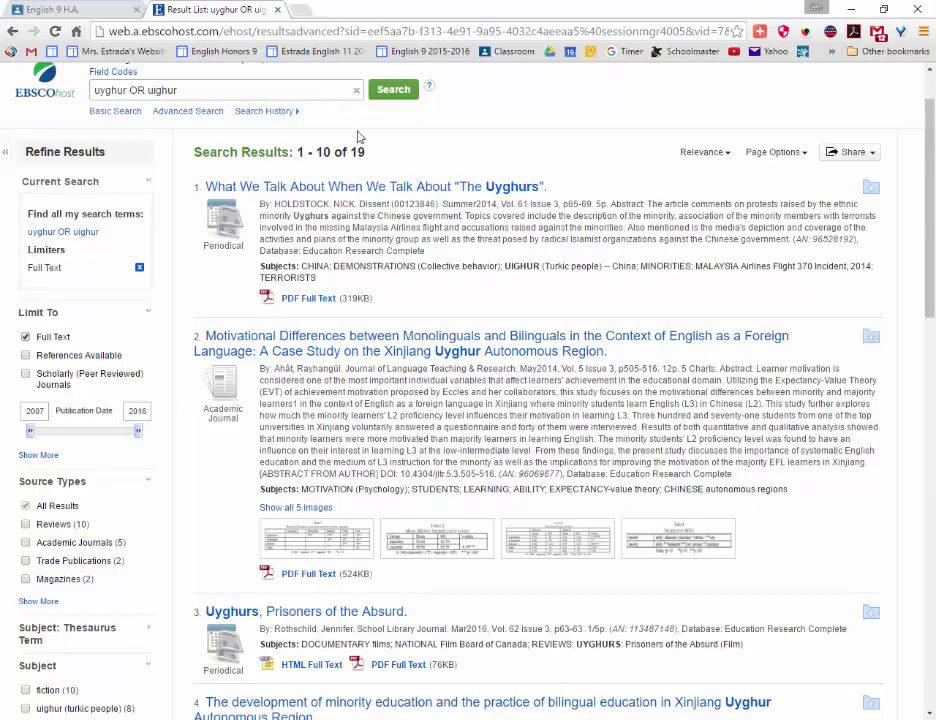
drag(367, 152, 188, 152)
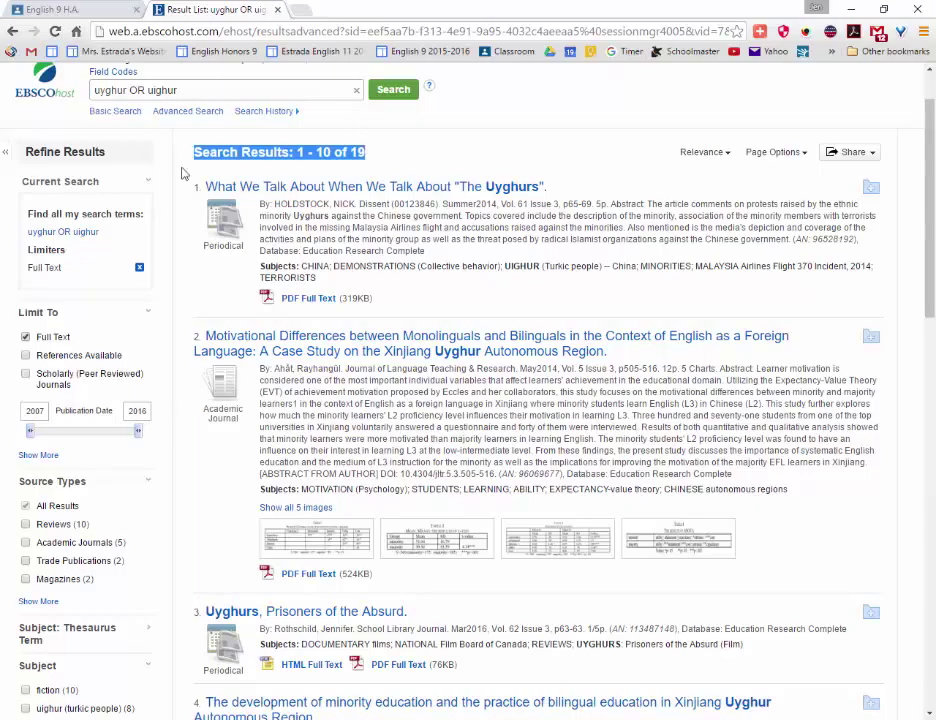
click(25, 374)
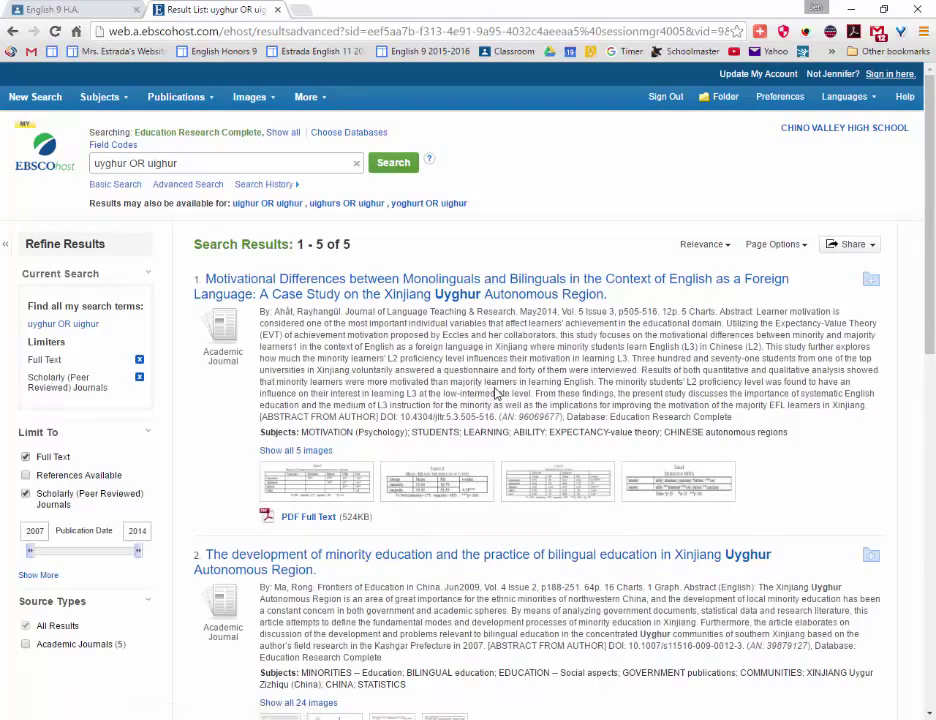
scroll(490, 385, down, 3)
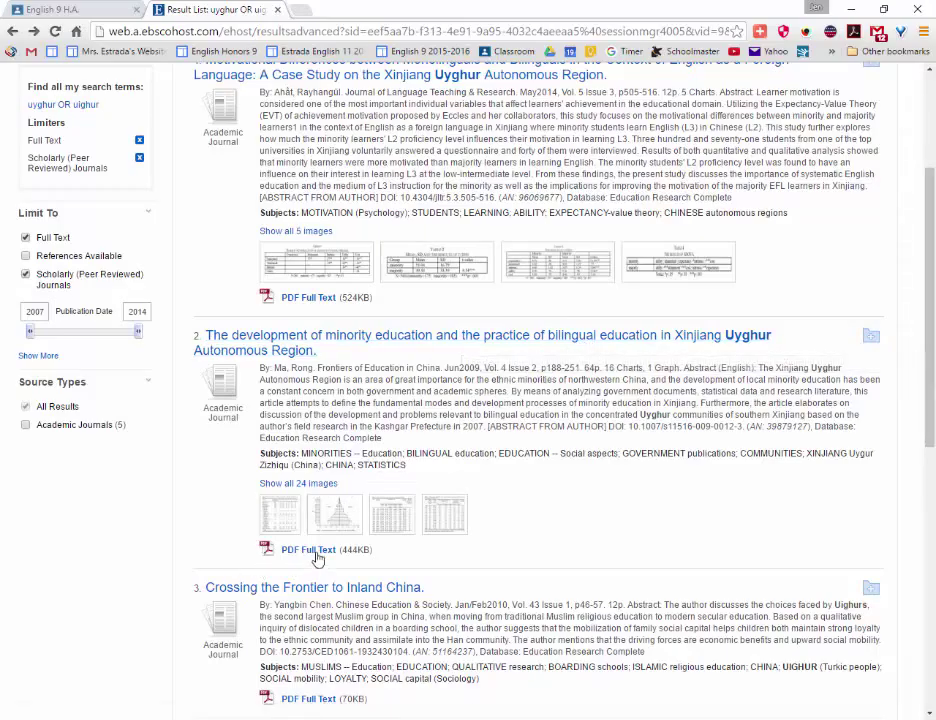
Open result 2's Detailed Record on Xinjiang bilingual education and highlight its Author-Supplied Keywords.
click(511, 342)
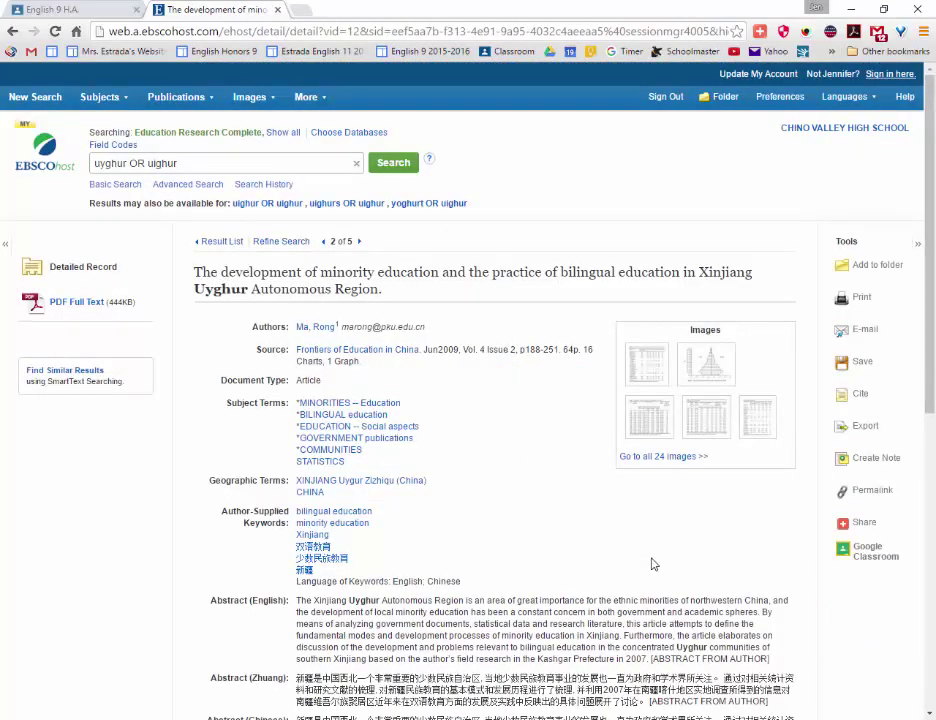
drag(221, 511, 437, 517)
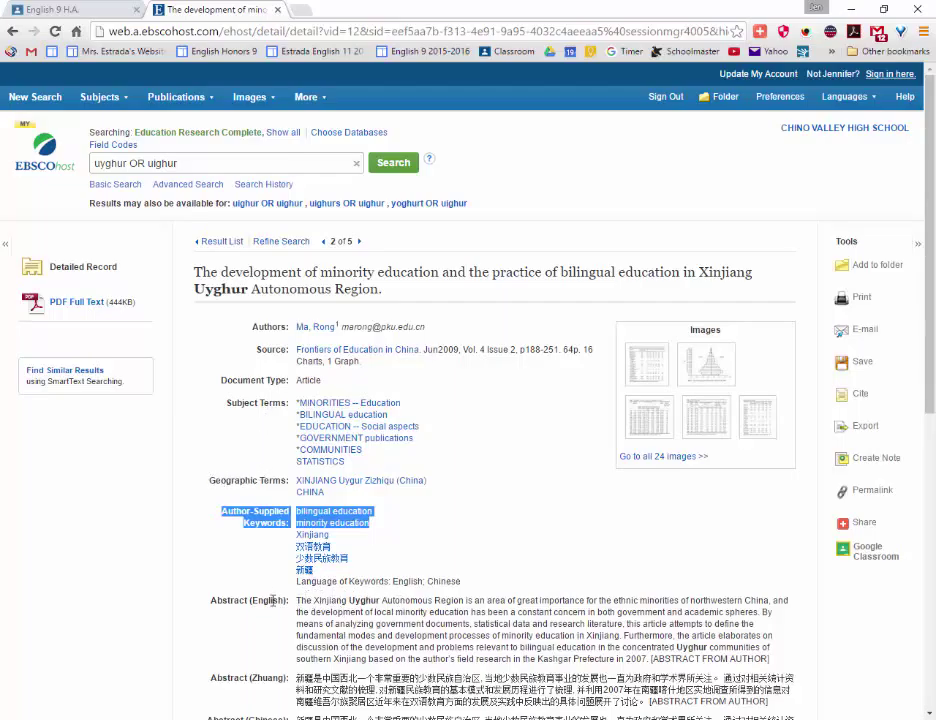
scroll(272, 600, down, 2)
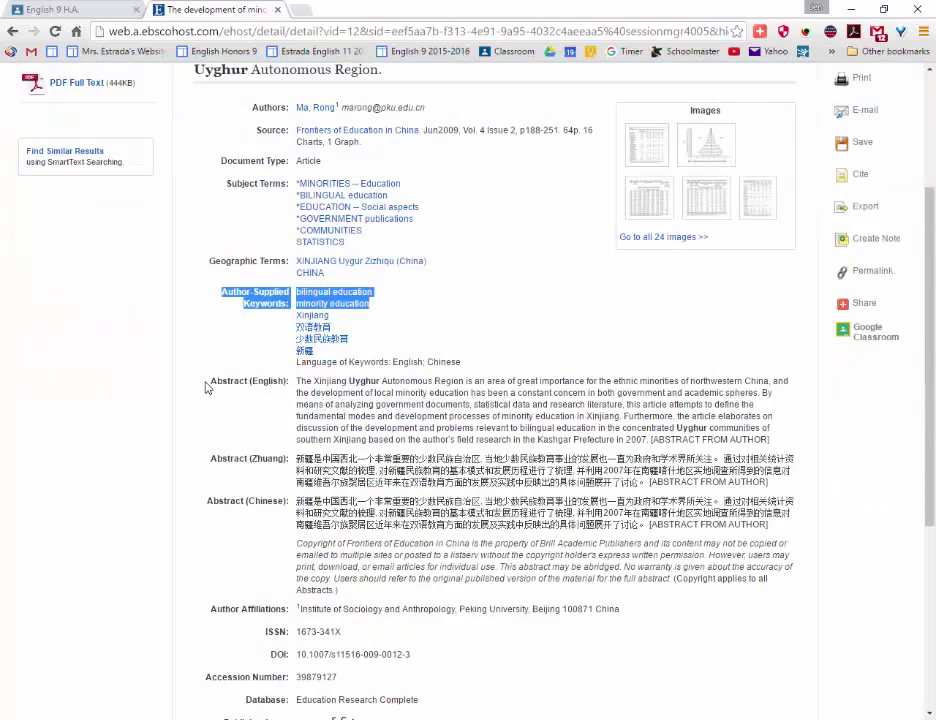
scroll(155, 283, up, 1)
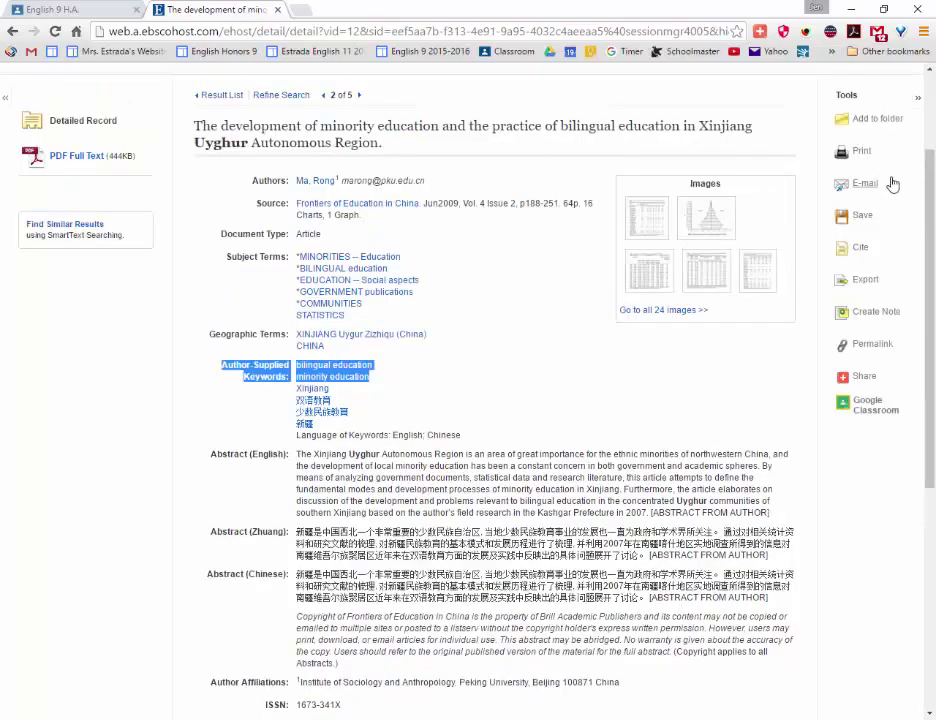
Show the article's citations and scroll to the AMA and APA formats.
click(851, 262)
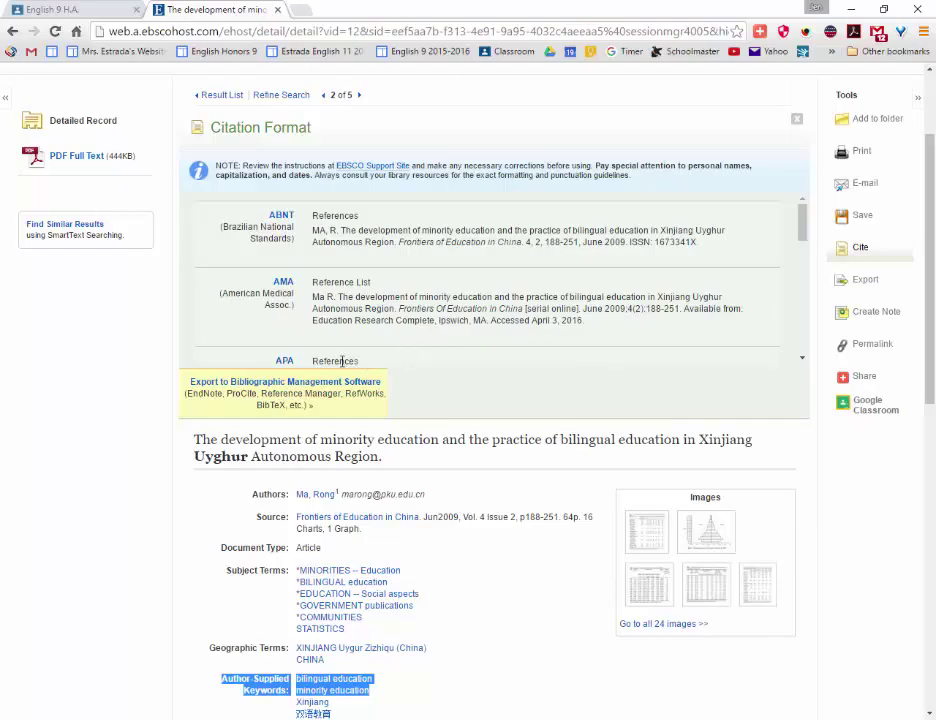
scroll(315, 288, down, 1)
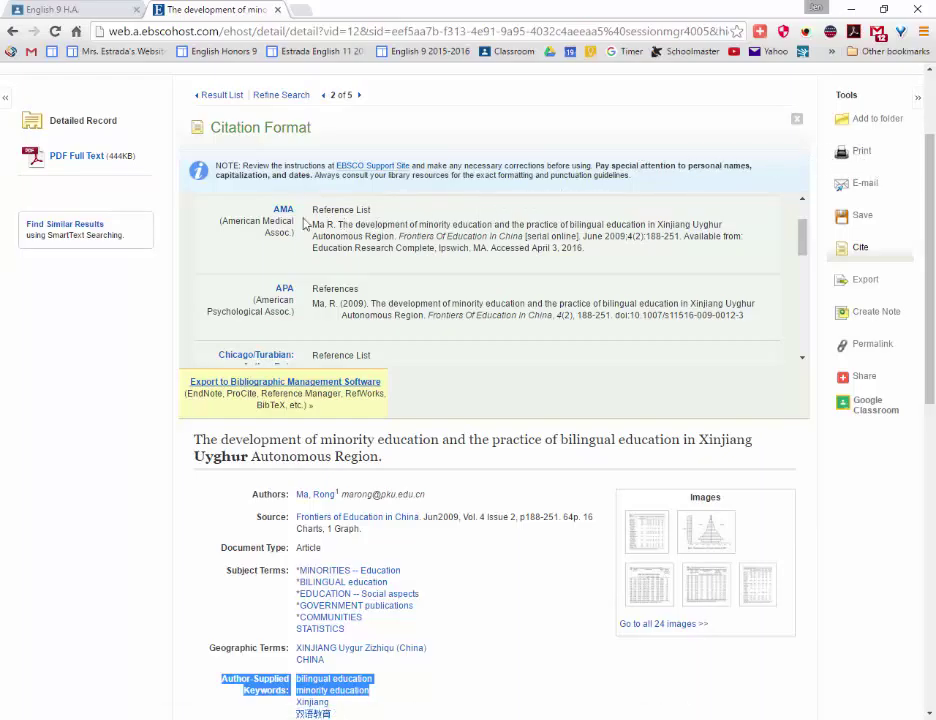
Open the article's 65-page PDF Full Text and bring up its print options.
click(98, 163)
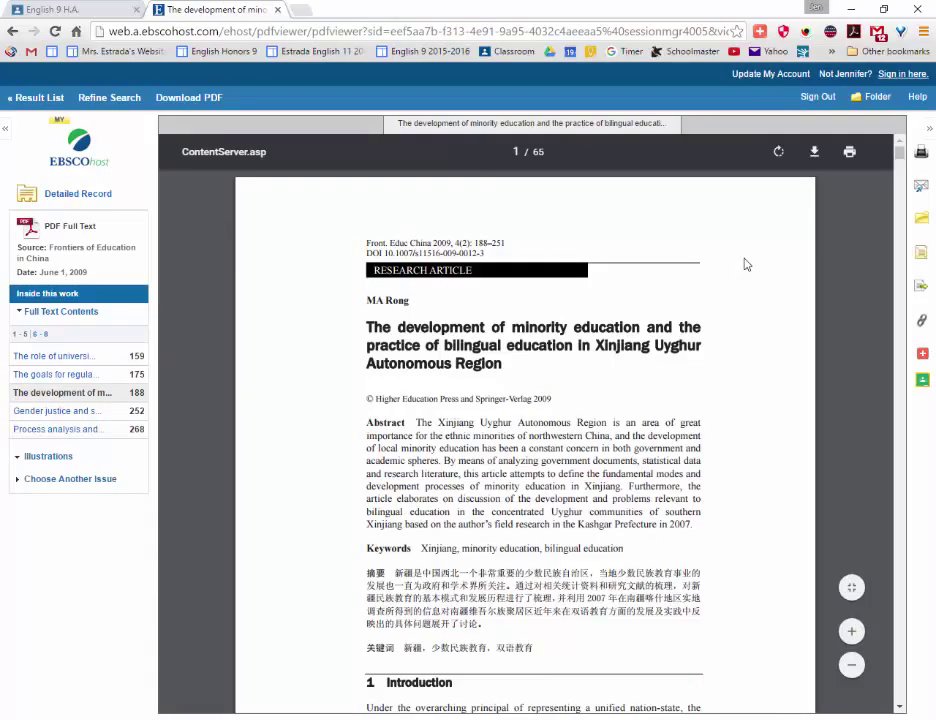
click(850, 152)
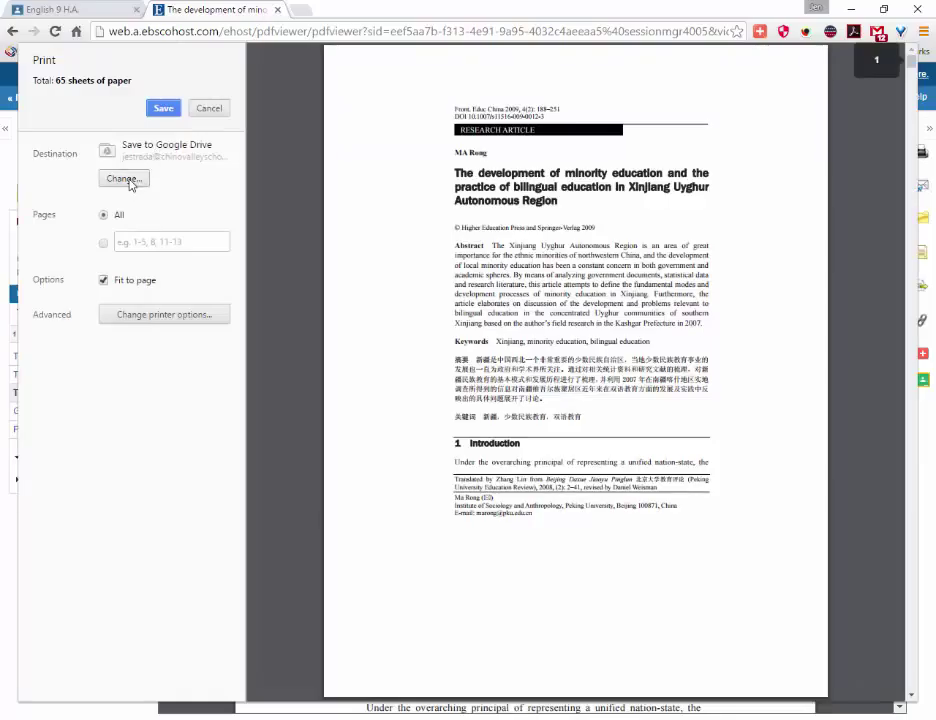
Save the PDF to Google Drive, then go back through the detailed record to the results.
click(124, 179)
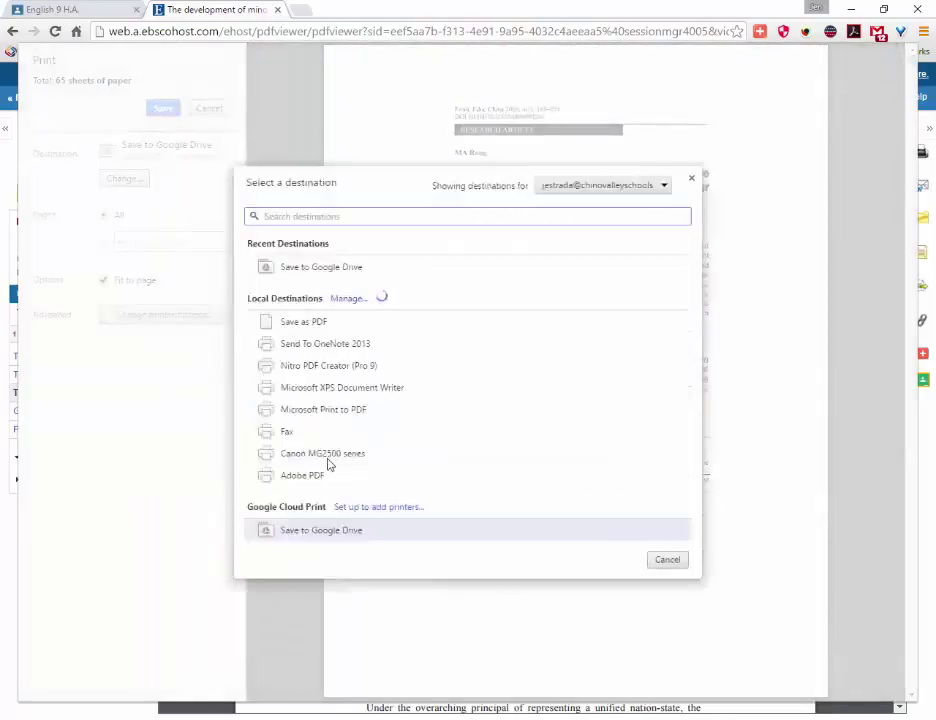
click(355, 539)
click(164, 109)
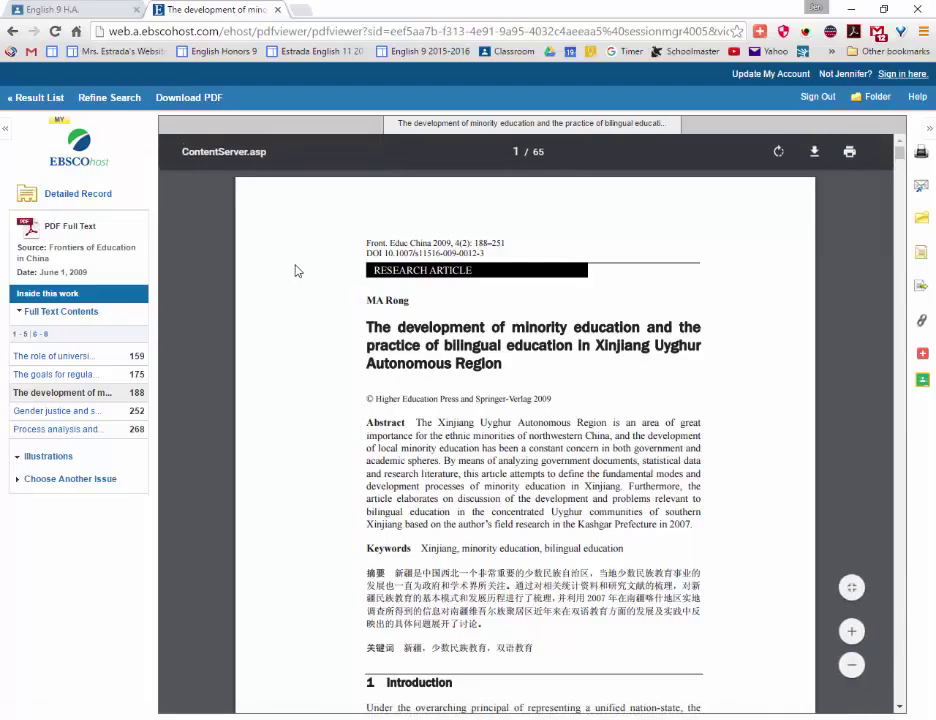
click(10, 31)
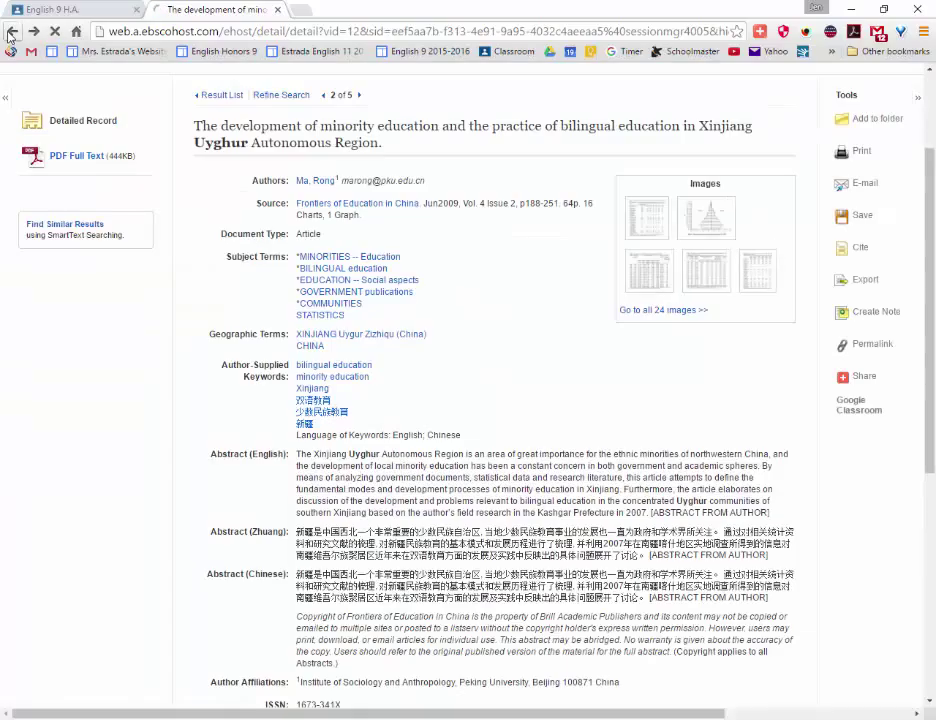
click(10, 31)
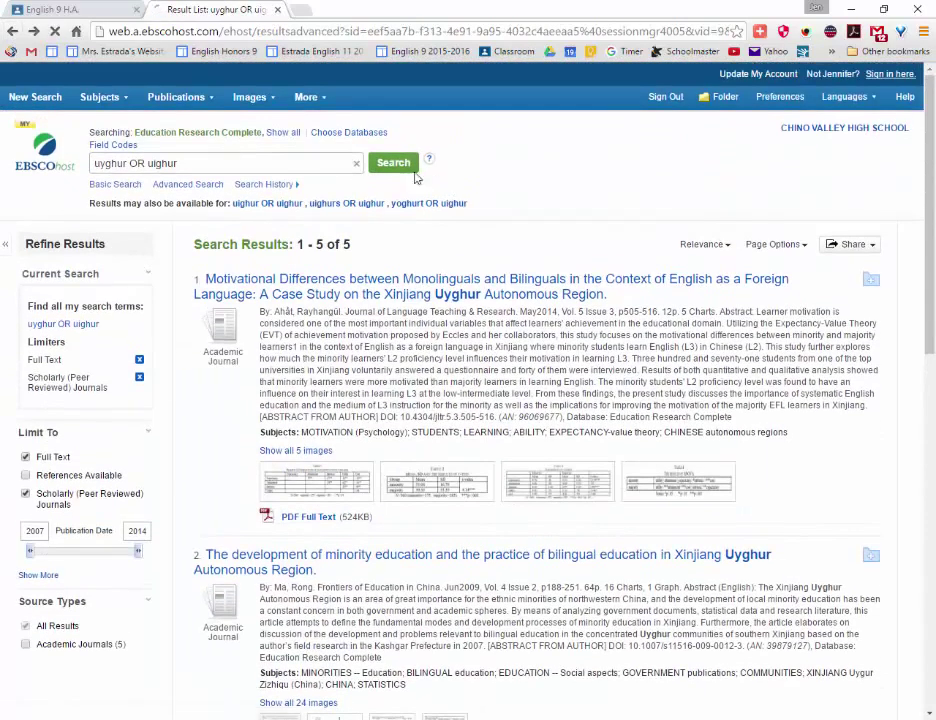
Search for uyghur OR uighur AND Language and scroll through the results.
text(AND)
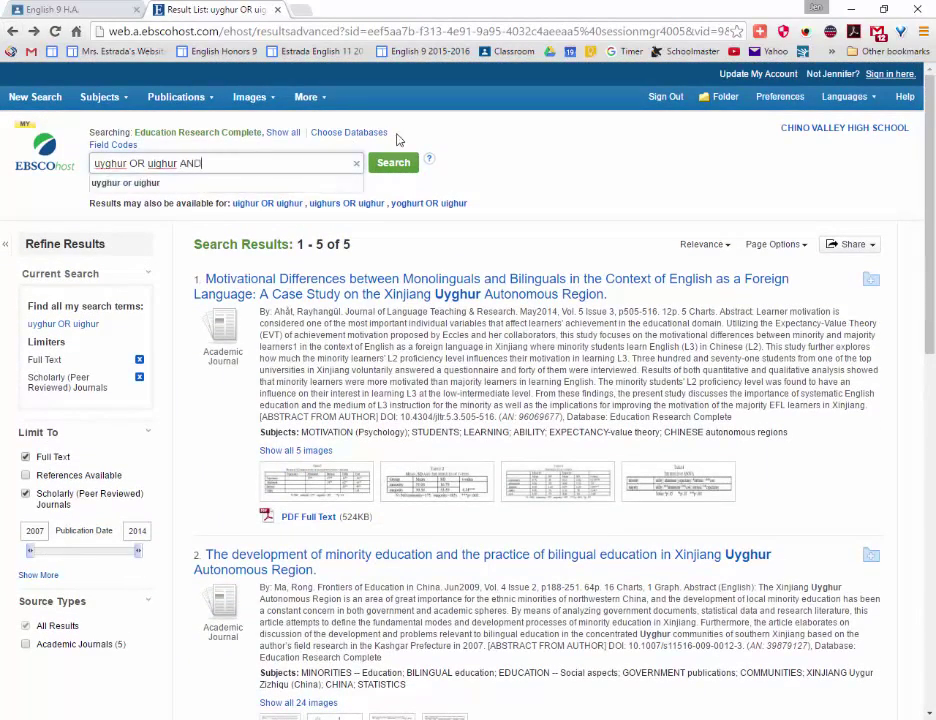
text( Language)
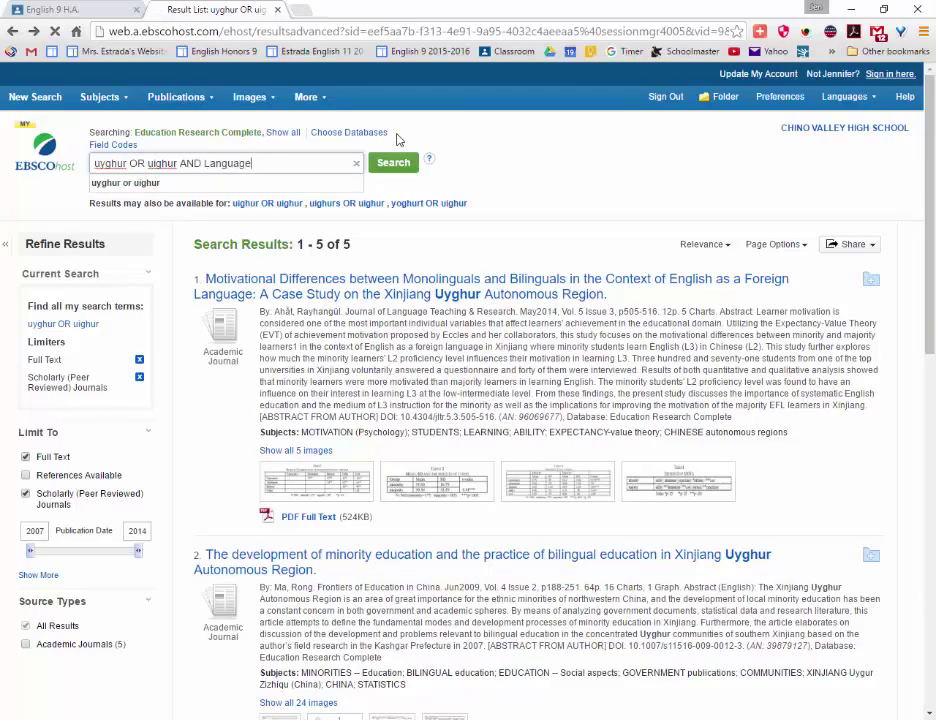
key(Return)
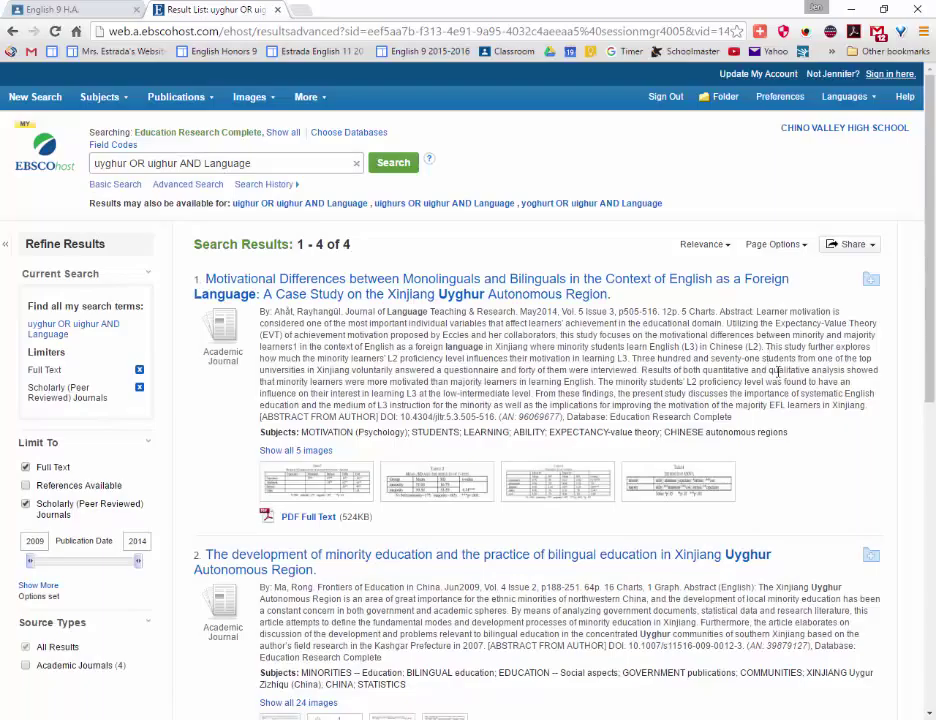
scroll(778, 372, down, 6)
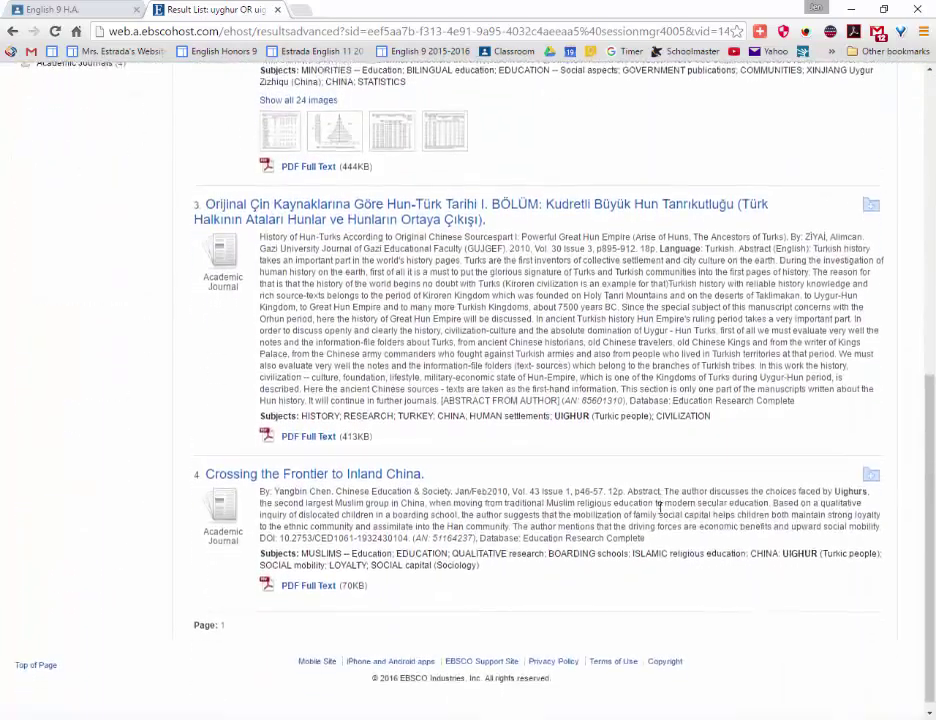
scroll(659, 507, up, 6)
Replace Language with education and rerun the search, returning 5 results.
double_click(208, 164)
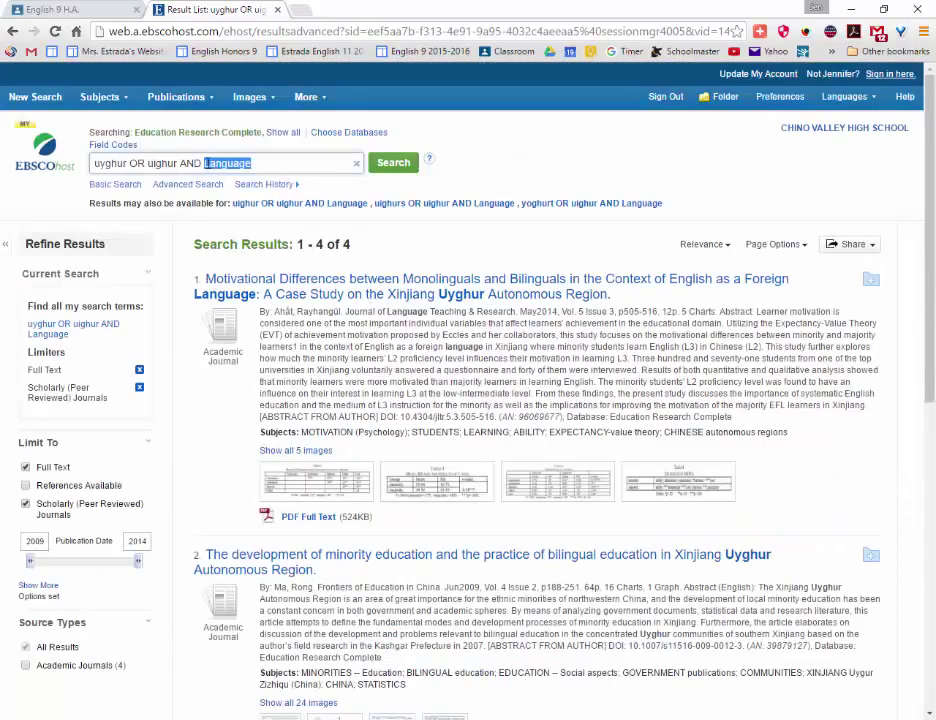
text(Educ)
text(ion)
key(Return)
text(at)
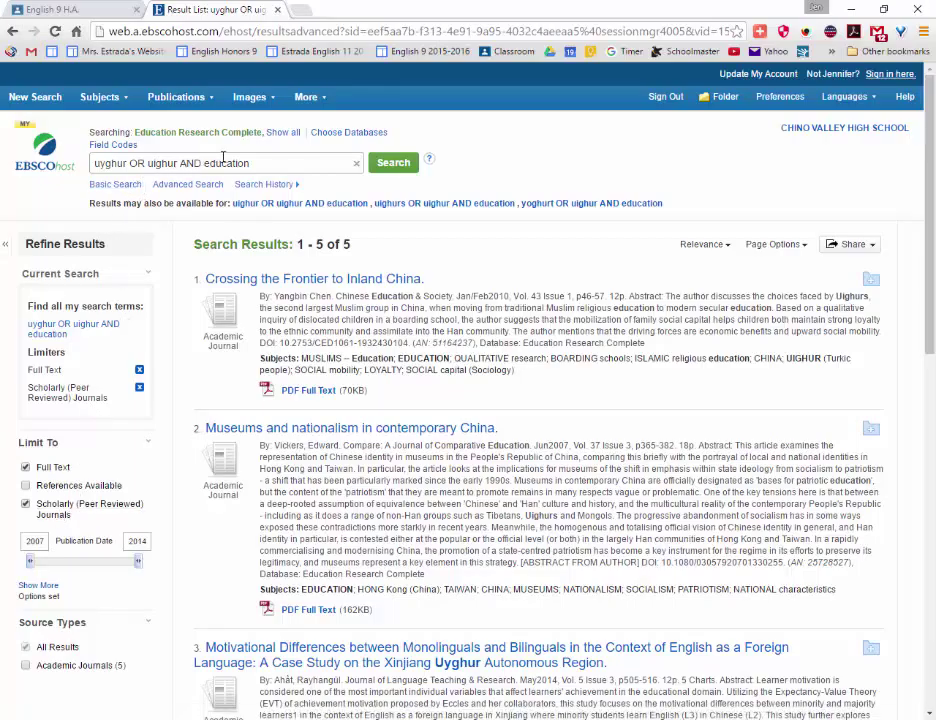
click(253, 162)
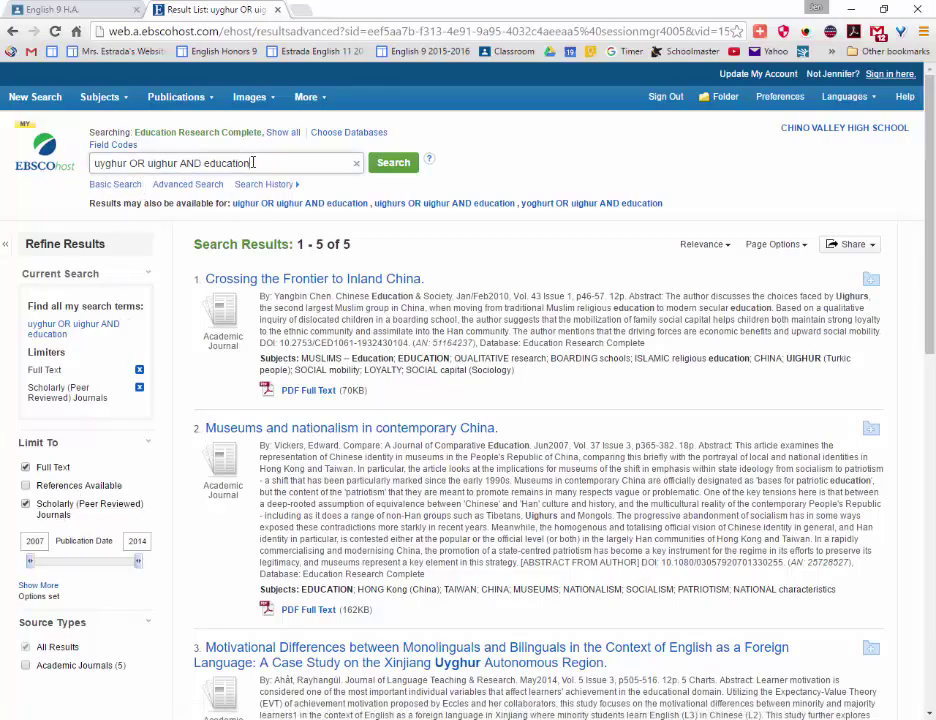